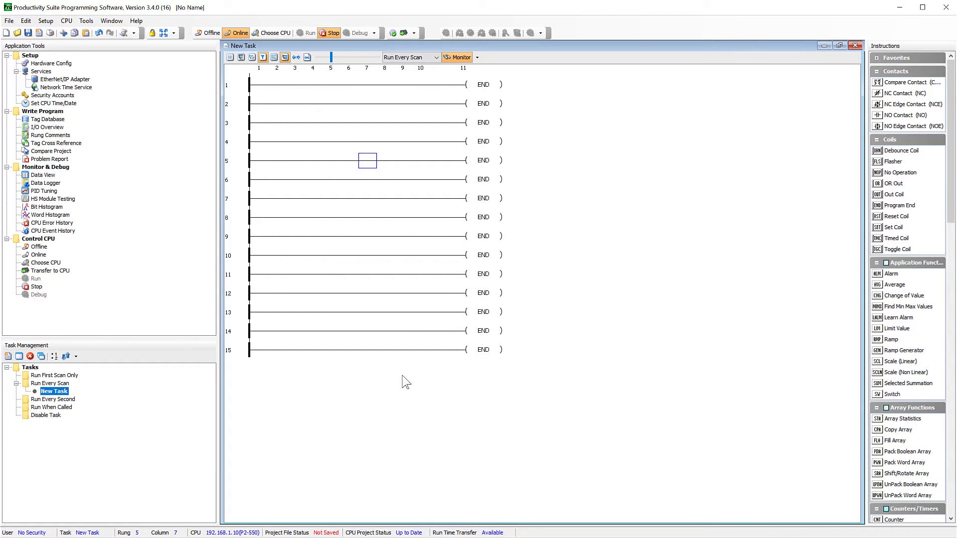
- Read the CPU and GS drive configuration in Hardware Config, revealing missing GS4-21P0 drive 55
double_click(50, 63)
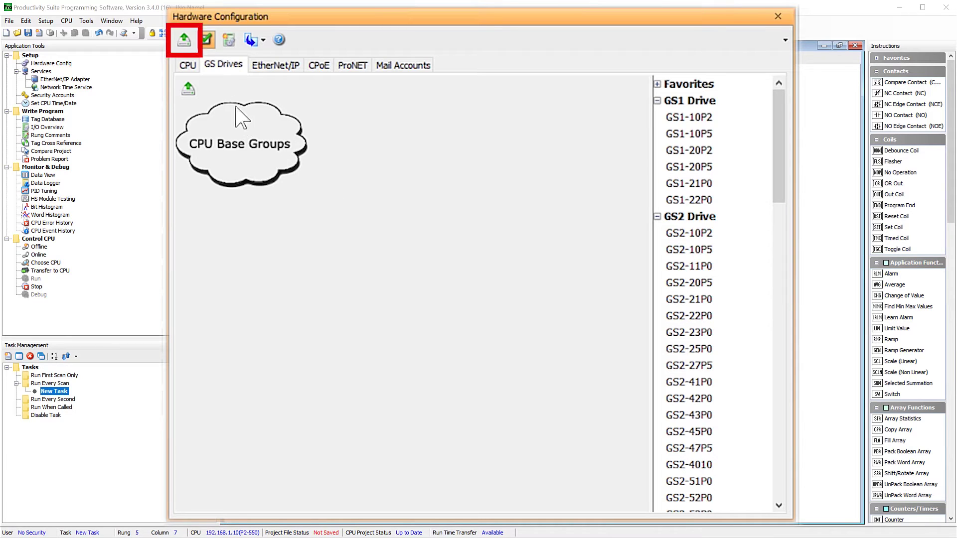
click(184, 40)
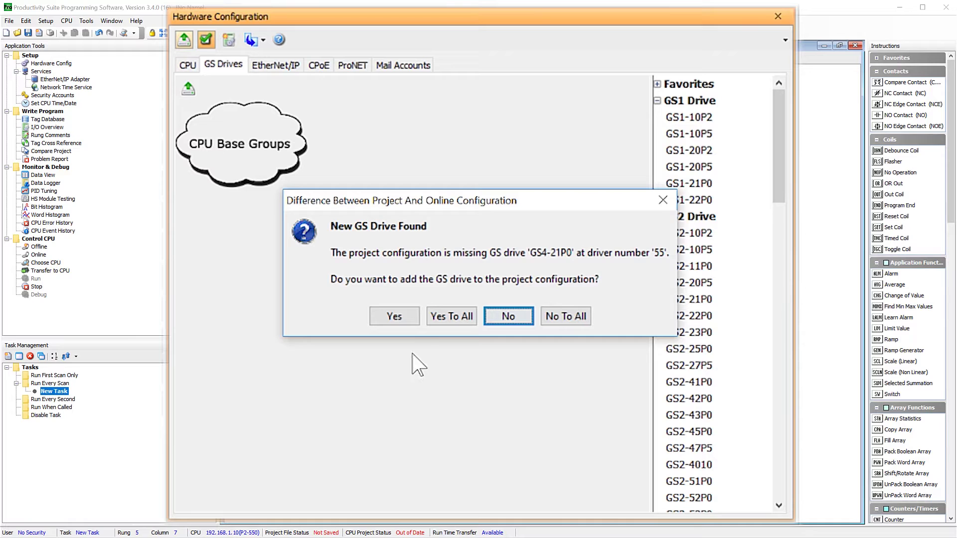
- Add the found GS4-21P0 drive 55 and view its ramp and V-Hz parameters
click(401, 317)
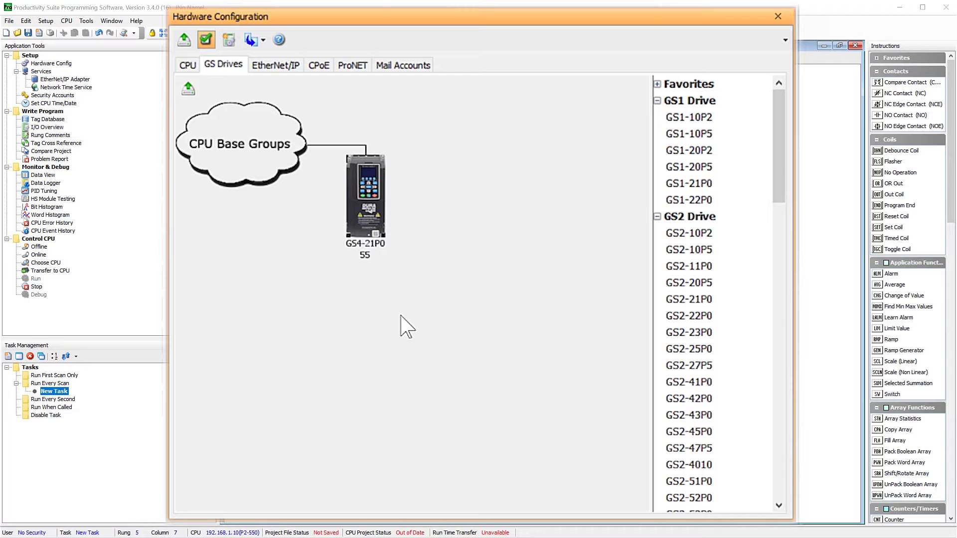
double_click(370, 208)
click(338, 104)
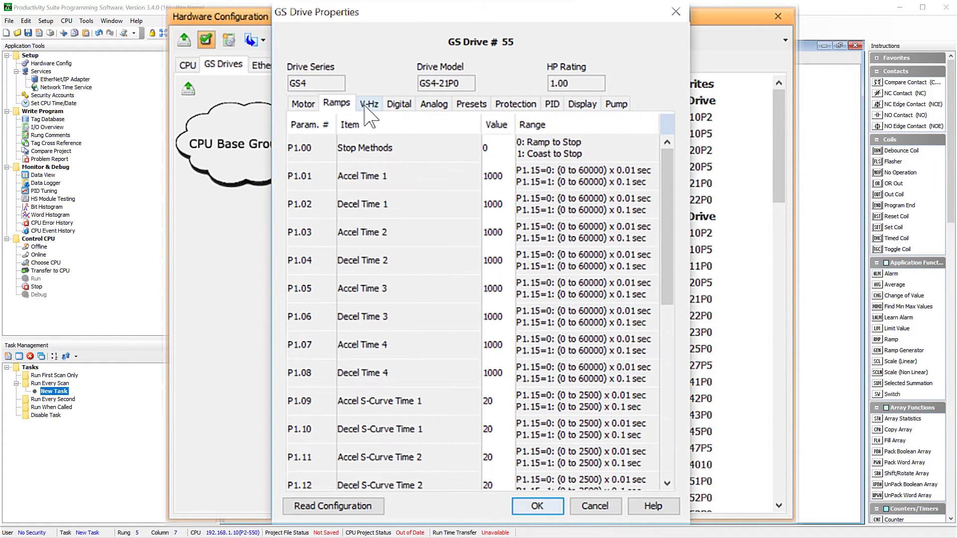
click(369, 104)
- Review drive 55's digital, analog, preset speed, protection, PID and display parameters
click(398, 104)
click(435, 105)
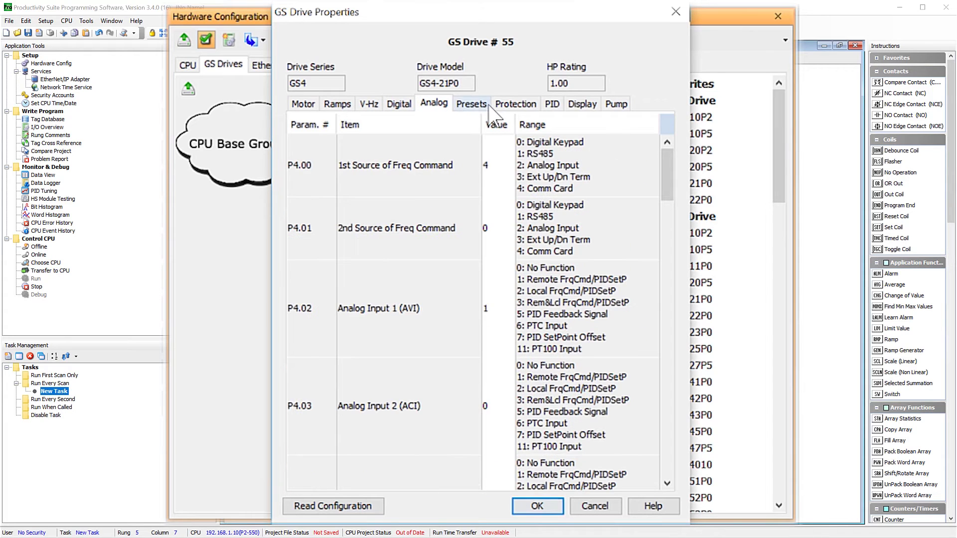
click(470, 105)
click(516, 106)
click(552, 105)
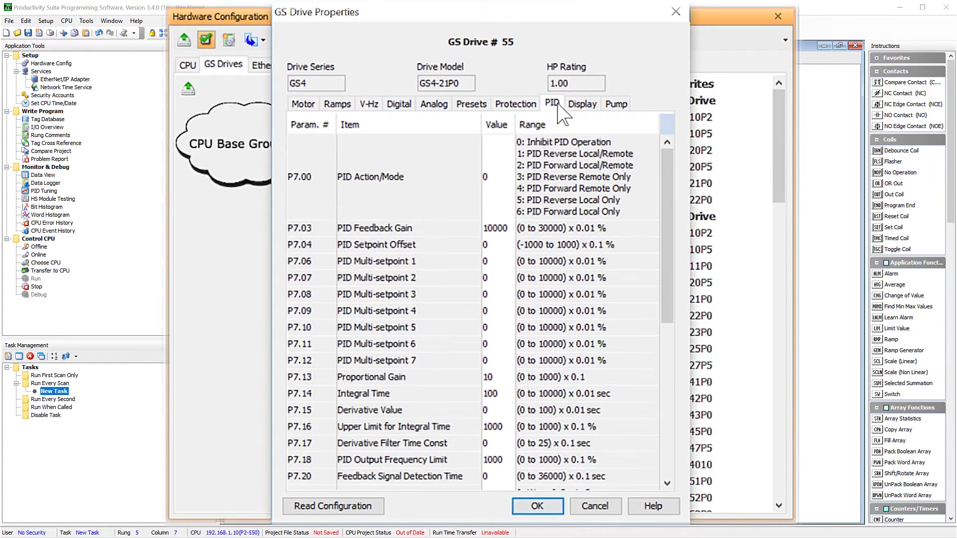
click(581, 104)
- Enable 'Transfer GS drive configuration' under Tools > Options > Project Transfer and apply it
key(Return)
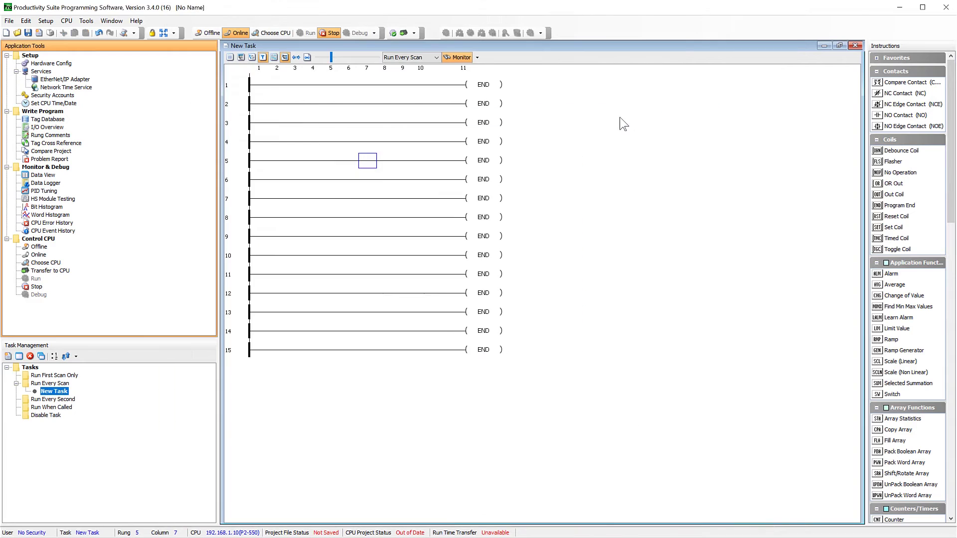
click(88, 21)
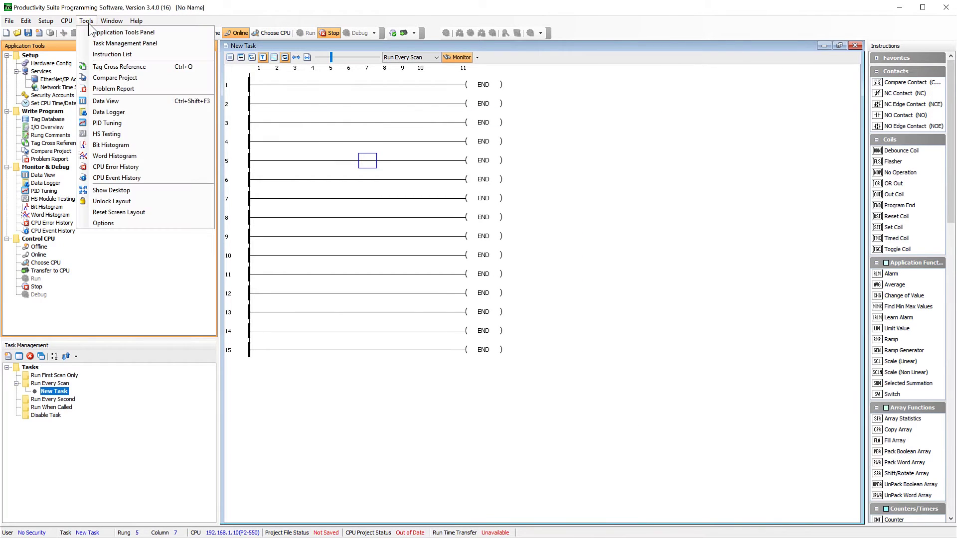
click(124, 225)
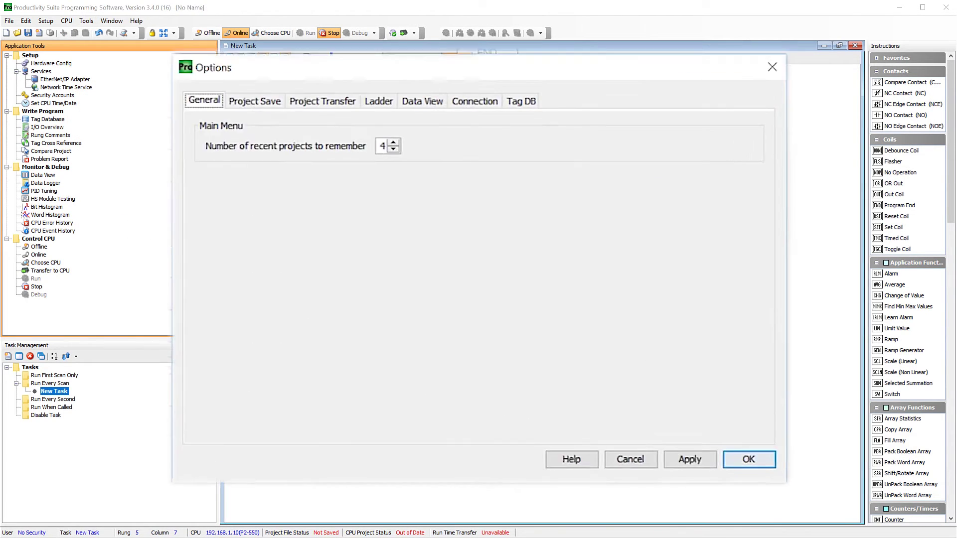
click(312, 67)
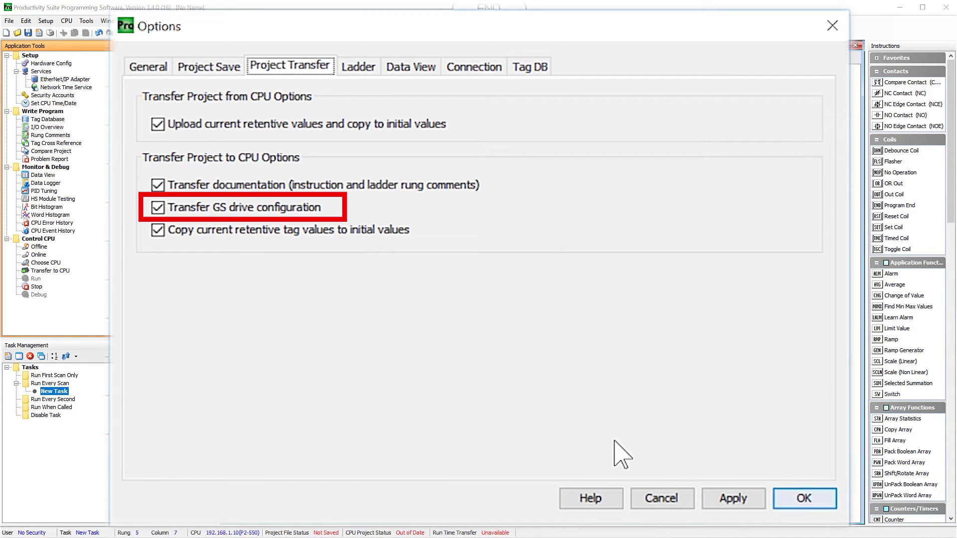
click(733, 499)
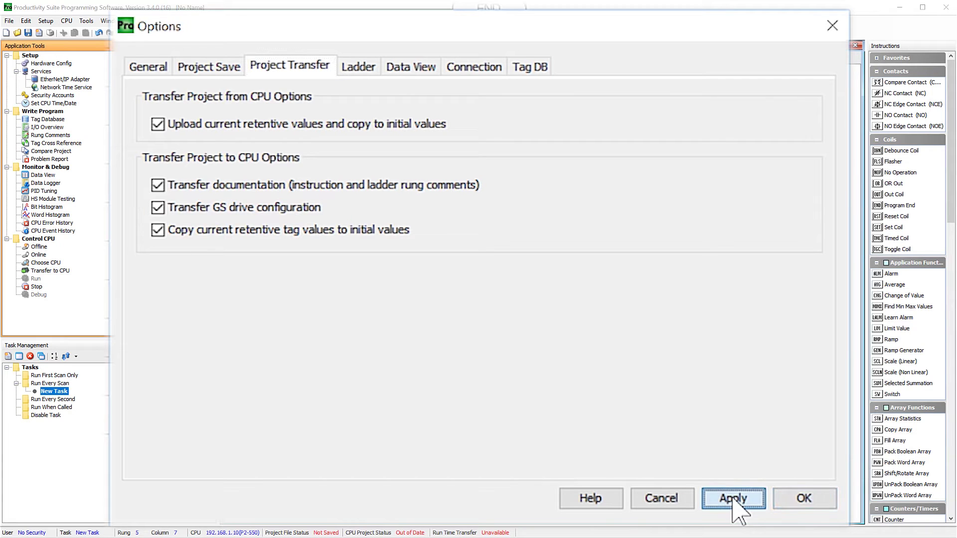
click(795, 509)
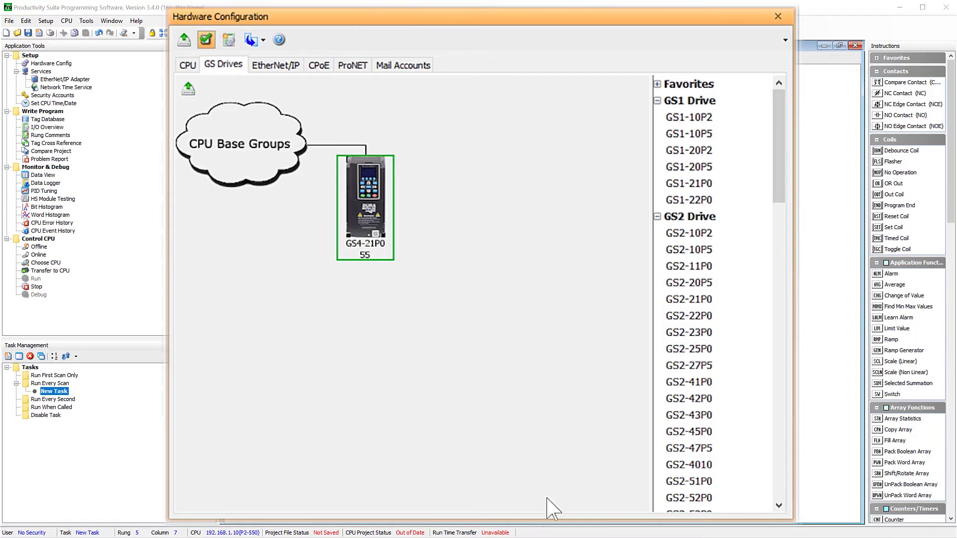
click(778, 16)
- Transfer the project to the CPU, copying current retentive values
click(404, 33)
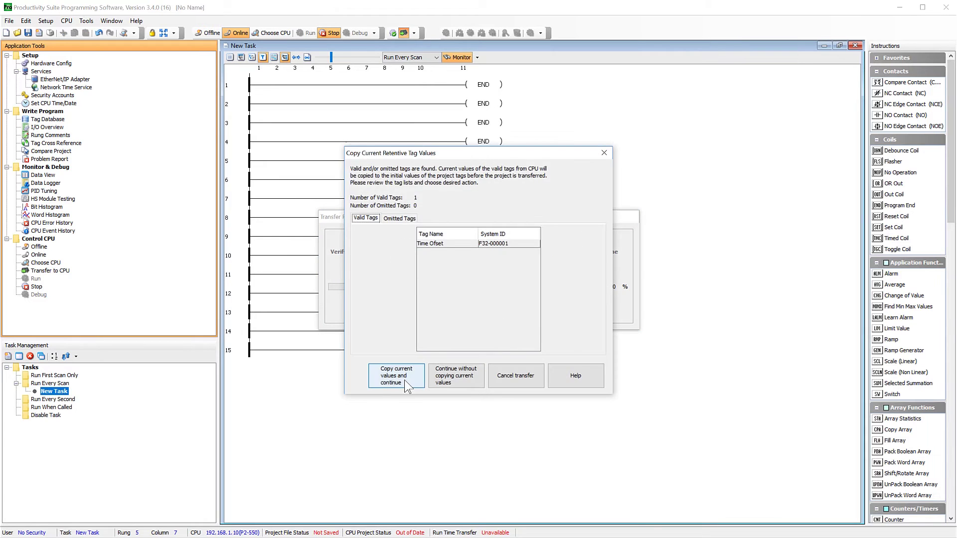
click(404, 379)
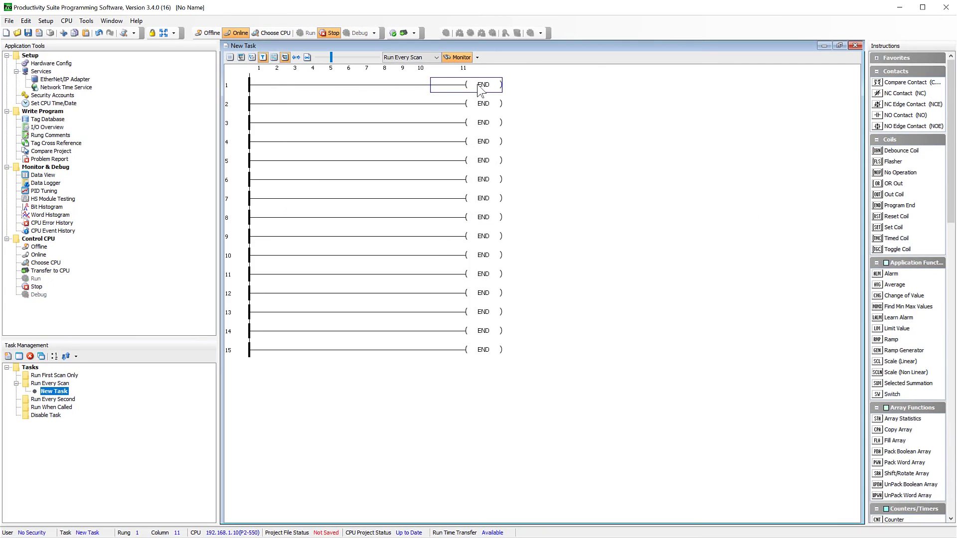
- Add a GS Drives Write (GSW) on rung 1 using the GS4_DRIVE tag structure
text(Gsw)
key(Return)
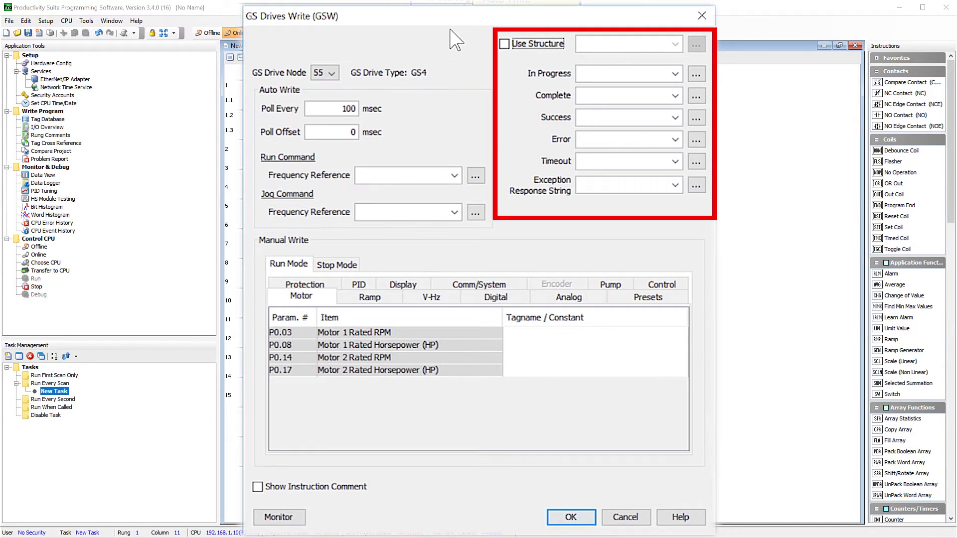
click(505, 44)
click(618, 43)
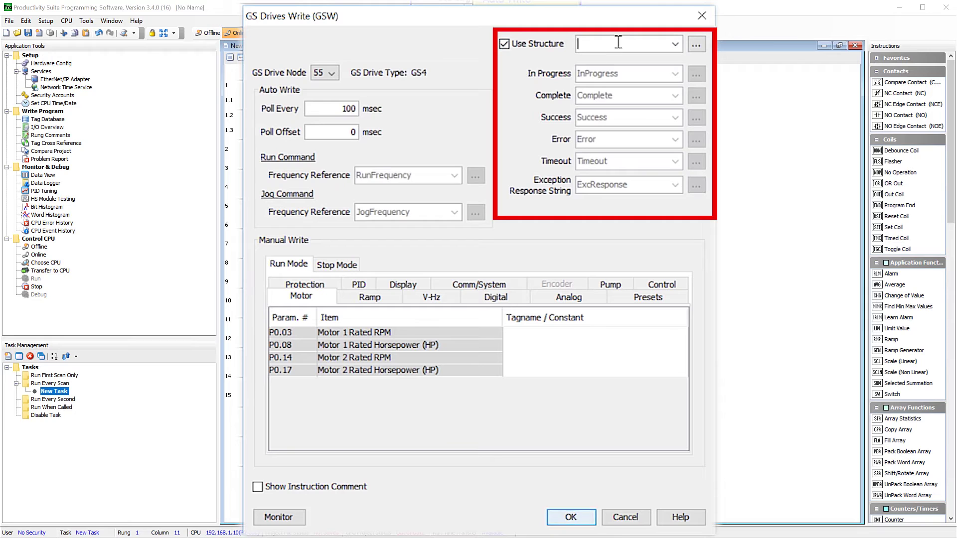
text(GS4_DRIVE)
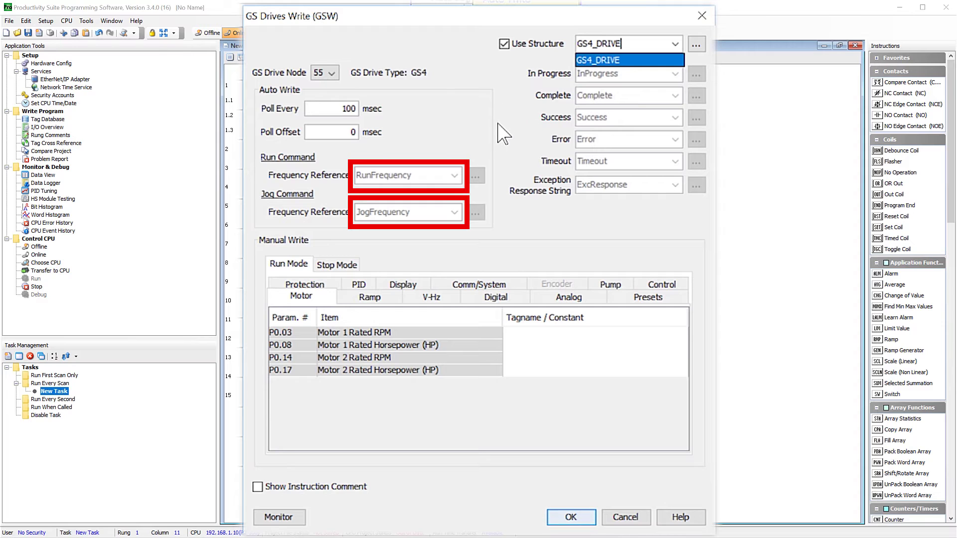
key(Escape)
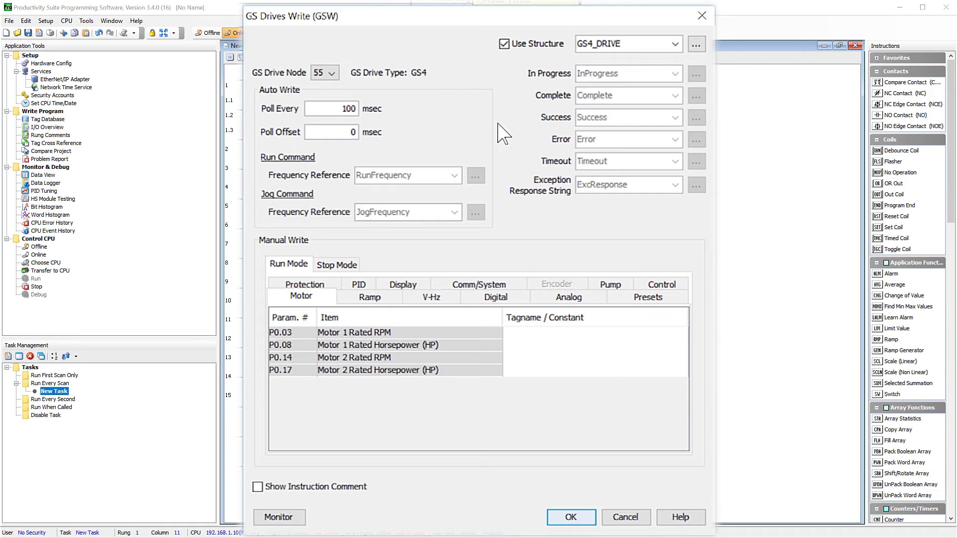
- Assign the GS4_DRIVE_Direction tag to the Direction Command control parameter
click(659, 286)
click(566, 333)
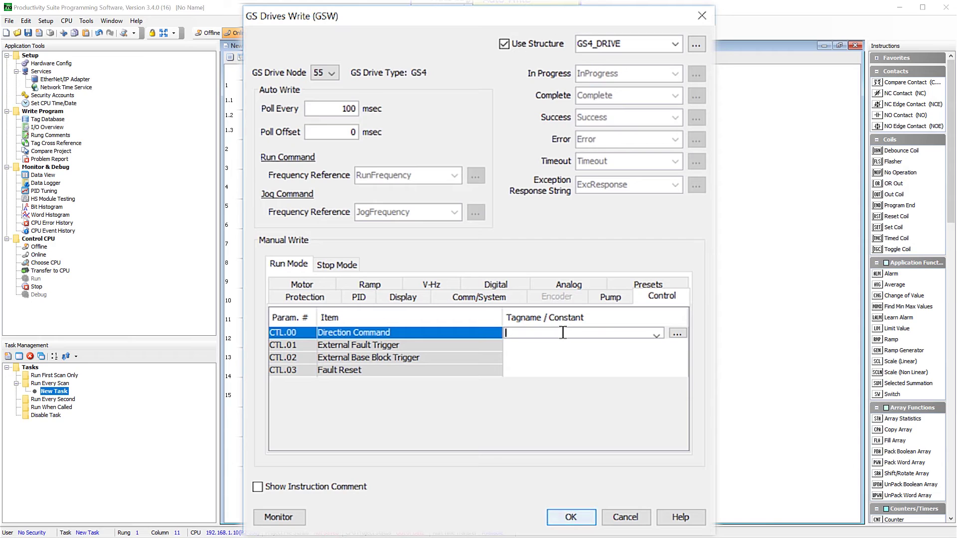
text(GS4_DRIVE)
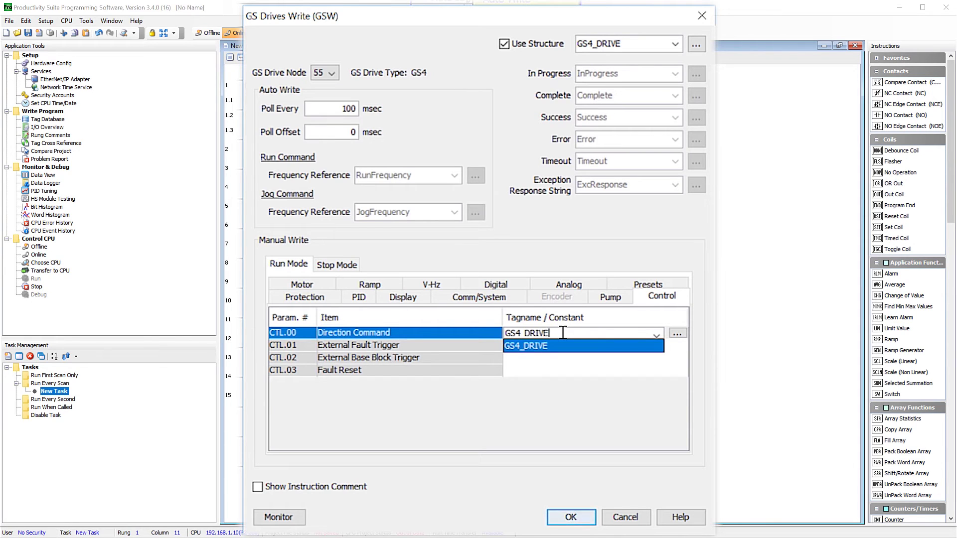
text(_Direction)
key(Return)
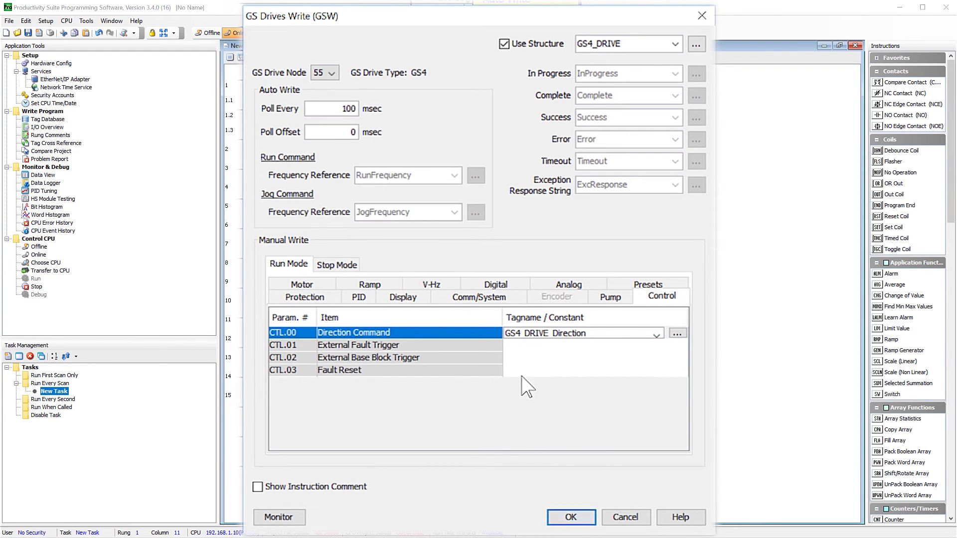
- Set GS_Drive Fault Reset as the Fault Reset tag, accept the write and define the tags
click(524, 375)
text(GS_)
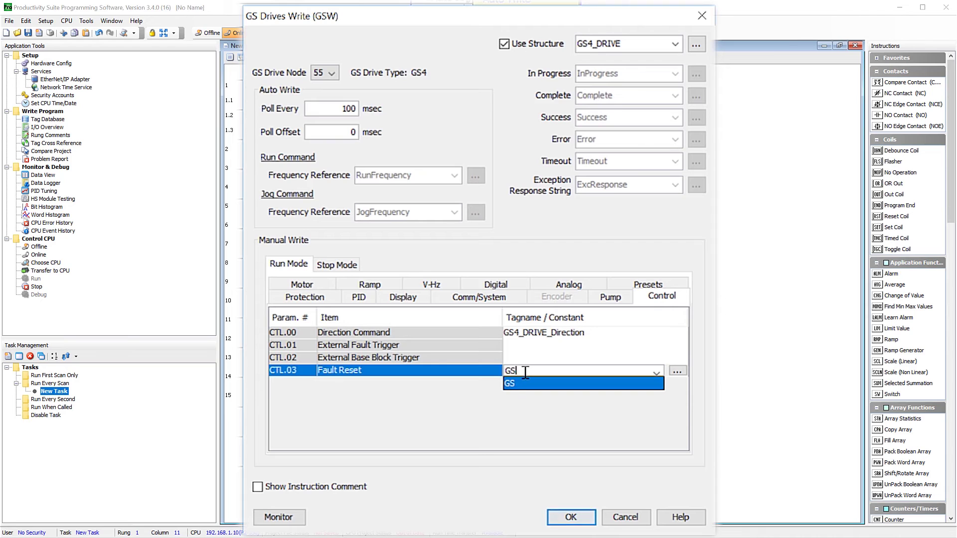
text(Drive Fault Reset)
key(Return)
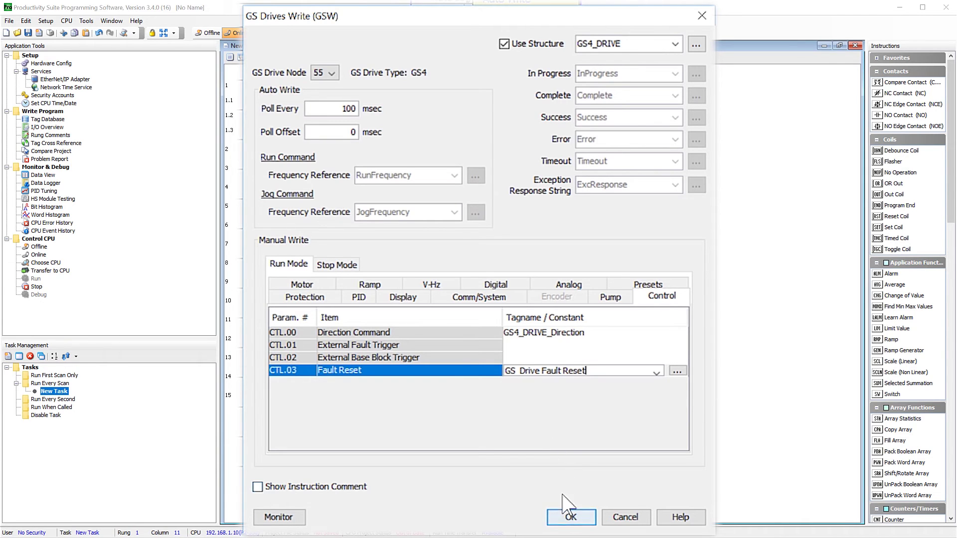
click(568, 516)
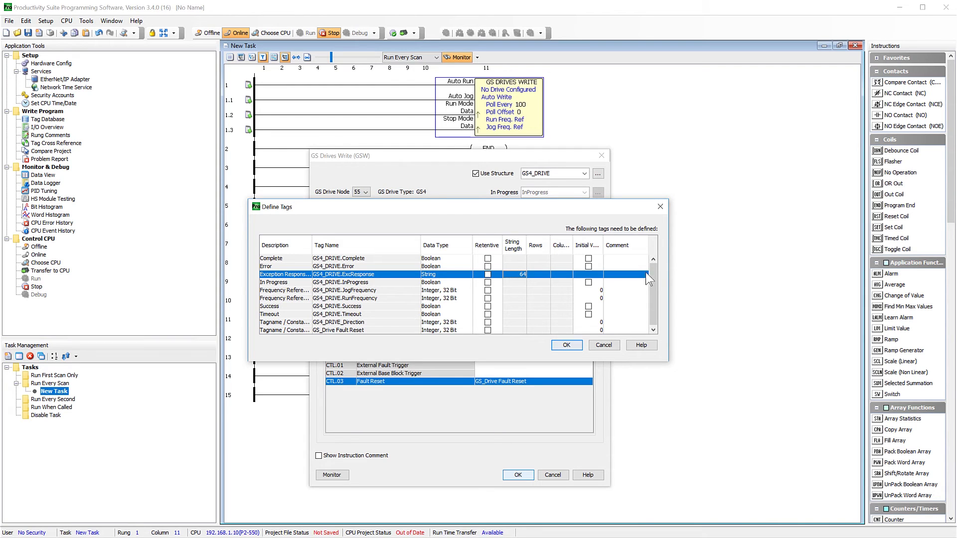
mouse_move(653, 284)
mouse_down()
mouse_move(650, 297)
mouse_move(653, 279)
mouse_up()
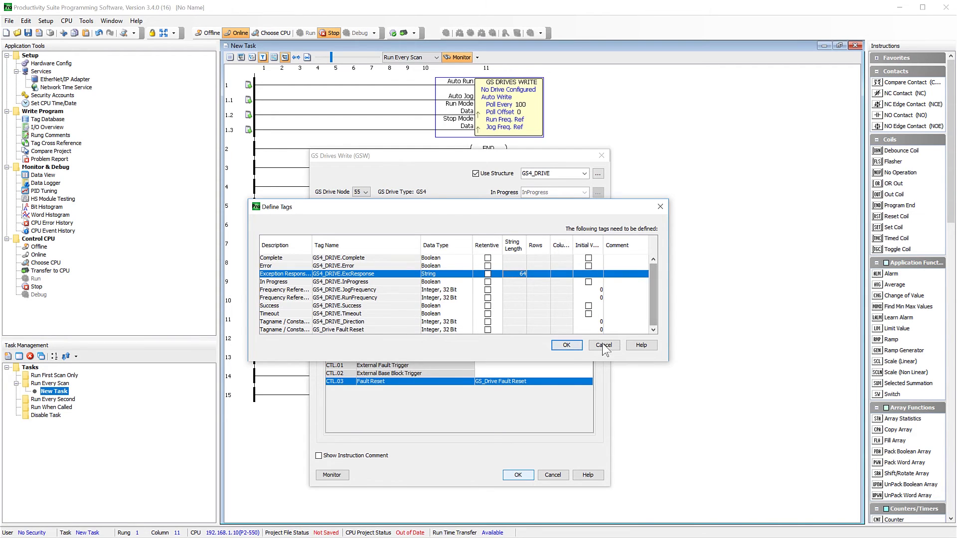
click(567, 345)
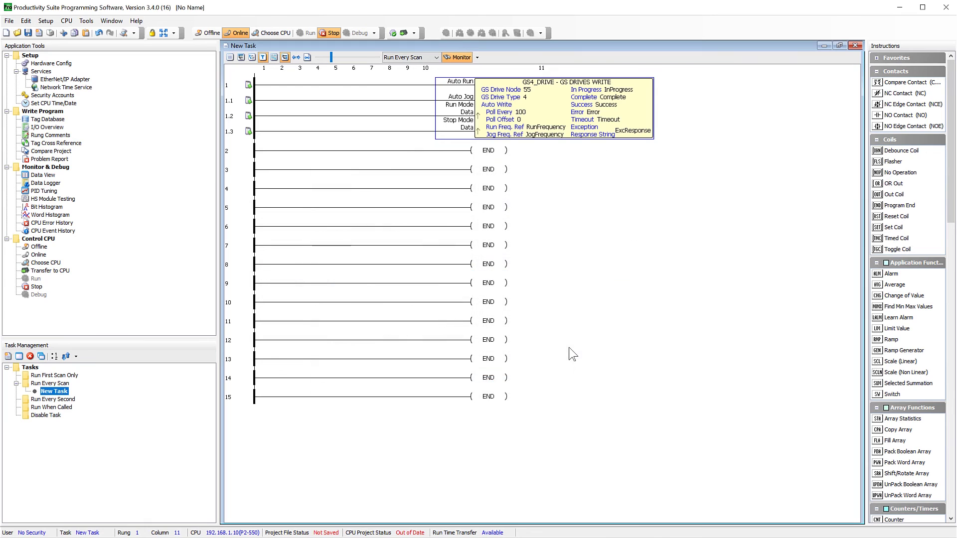
- Place a Drive Run contact on rung 1 and define its tag
click(270, 89)
text(Drive Run)
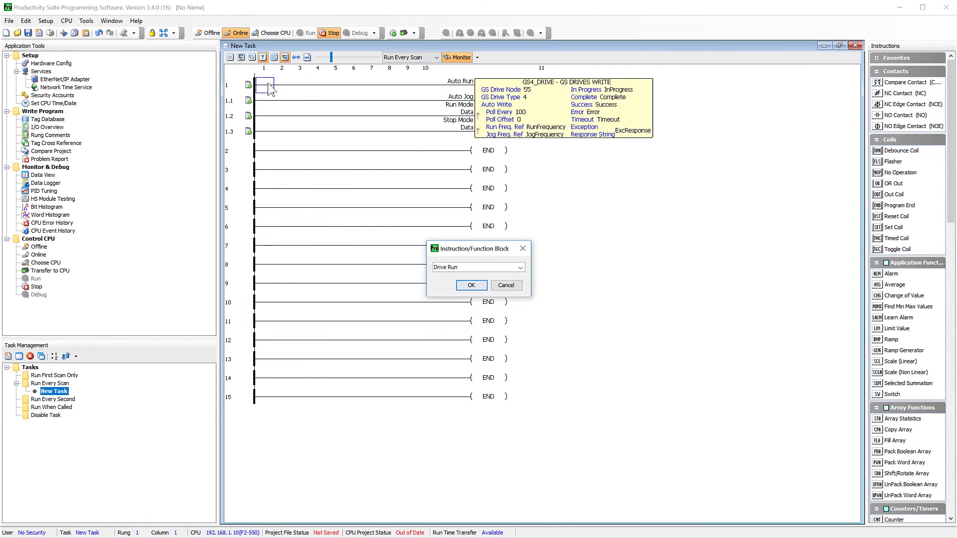
key(Return)
click(488, 312)
click(582, 334)
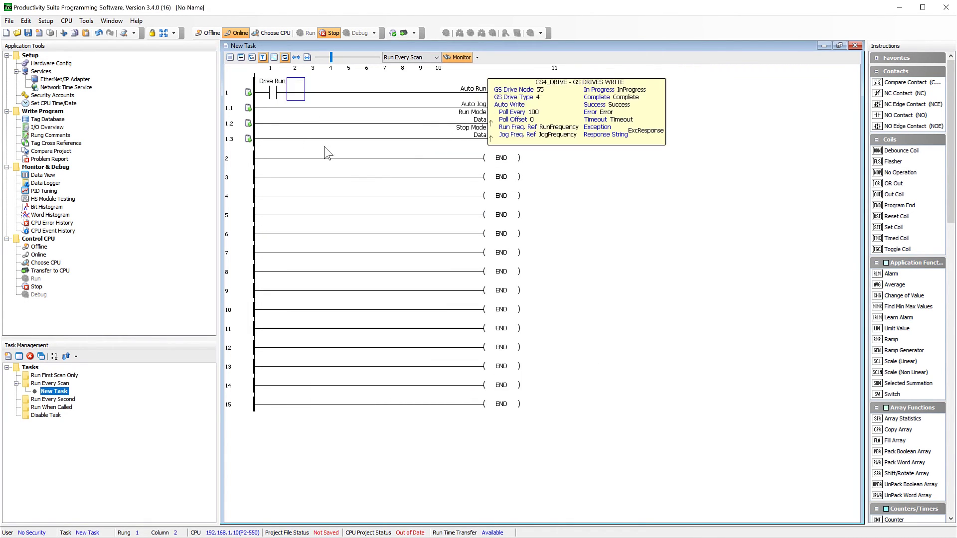
- Add Drive Jog, GS4_Run Mode Data and GS4_Stop Mode Data contacts on rungs 1.1–1.3
click(269, 110)
text(Drive Jog)
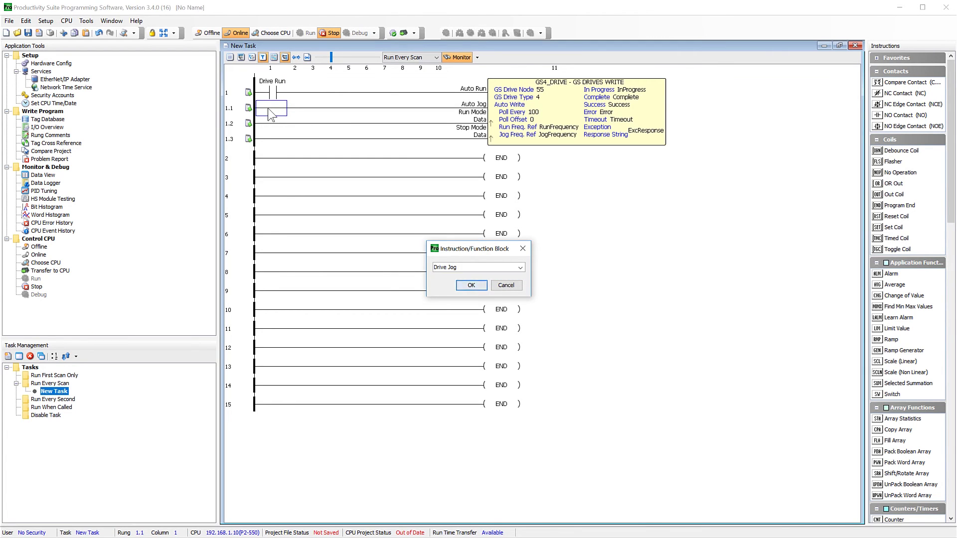
key(Return)
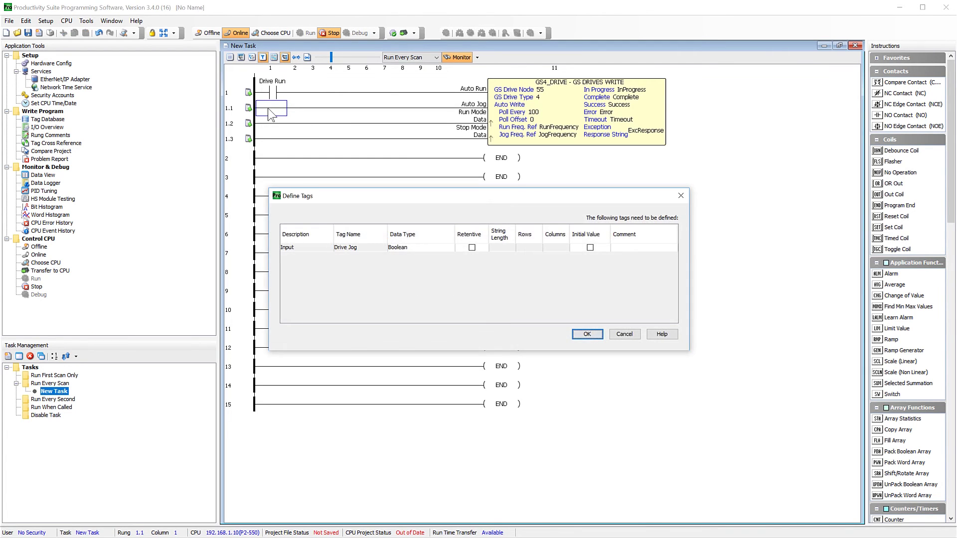
key(Return)
text(GS4_Run Mode Data)
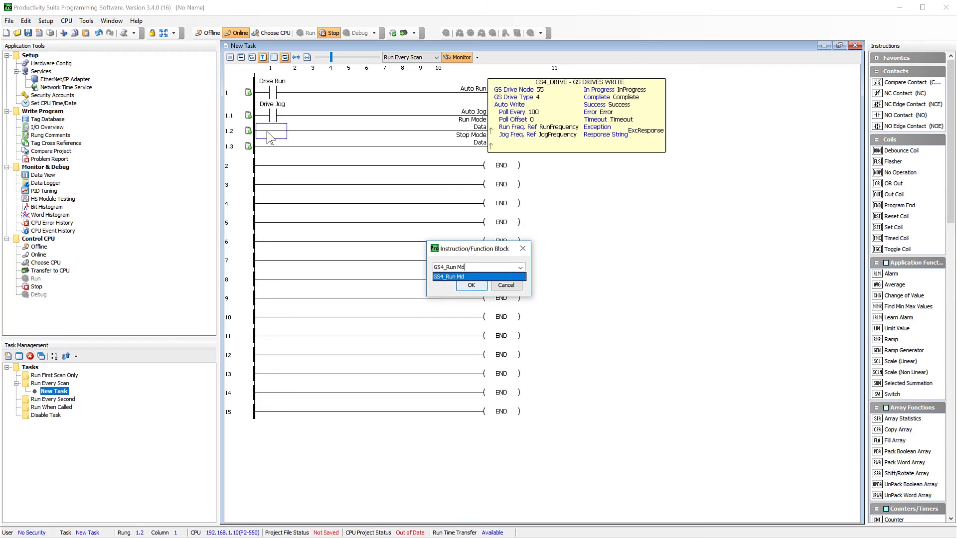
key(Return)
key(Return)
text(GS4_Stop Mode Data)
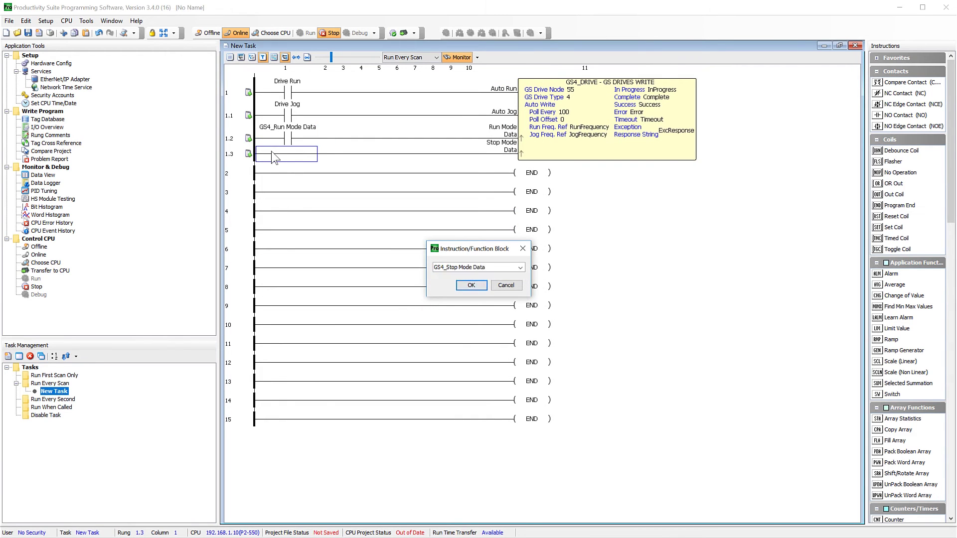
key(Return)
key(Return)
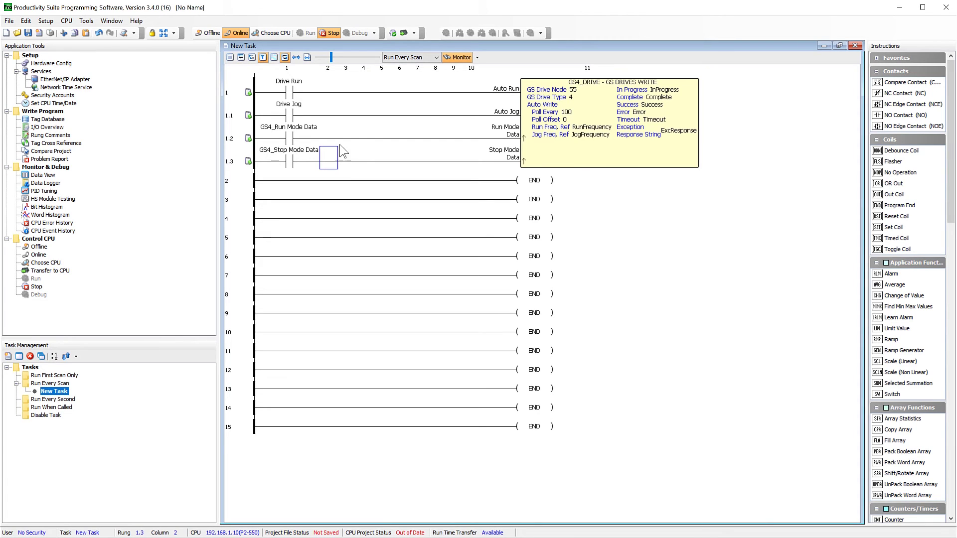
- Transfer the updated project to the CPU, answering the retentive values prompt
click(403, 33)
click(407, 368)
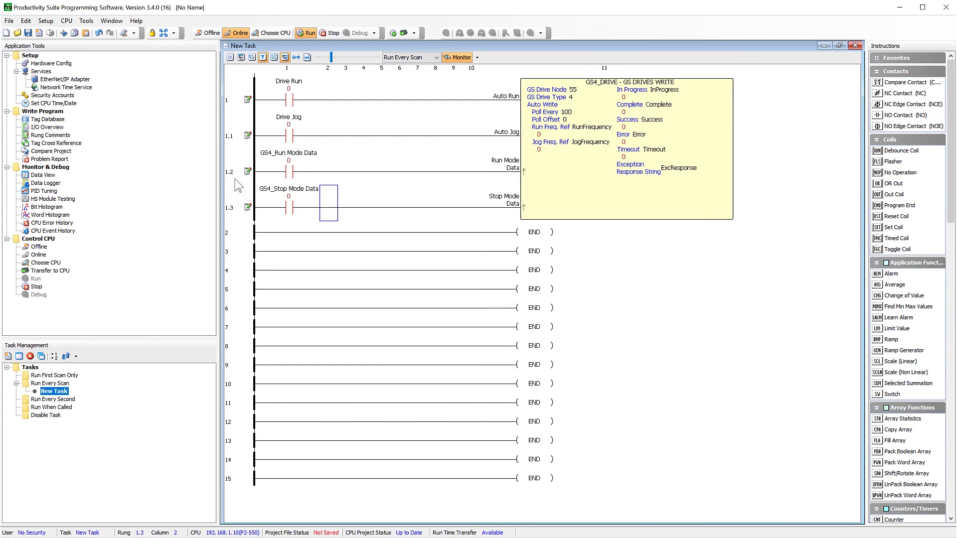
click(234, 127)
- Monitor rung 1 in a new data view tab named GS4_Drive
right_click(233, 128)
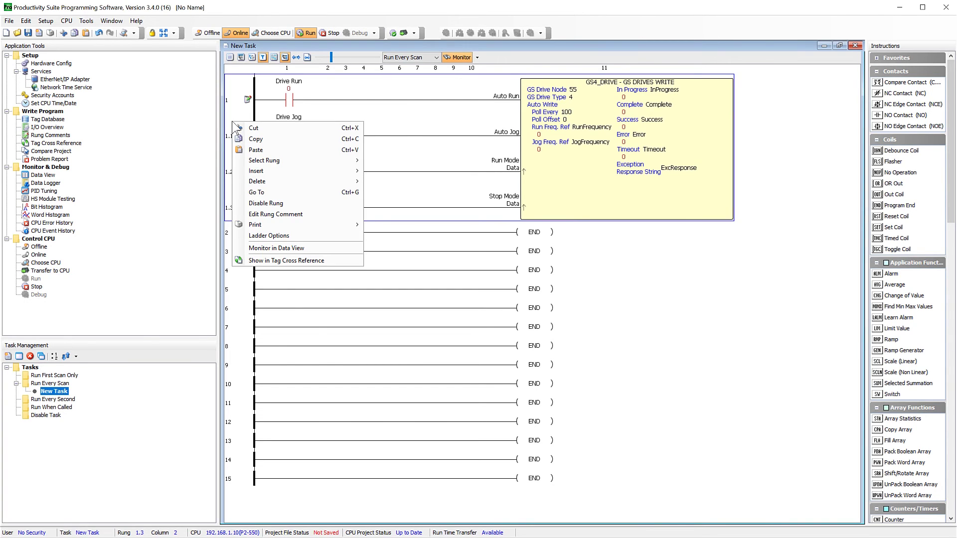
click(264, 249)
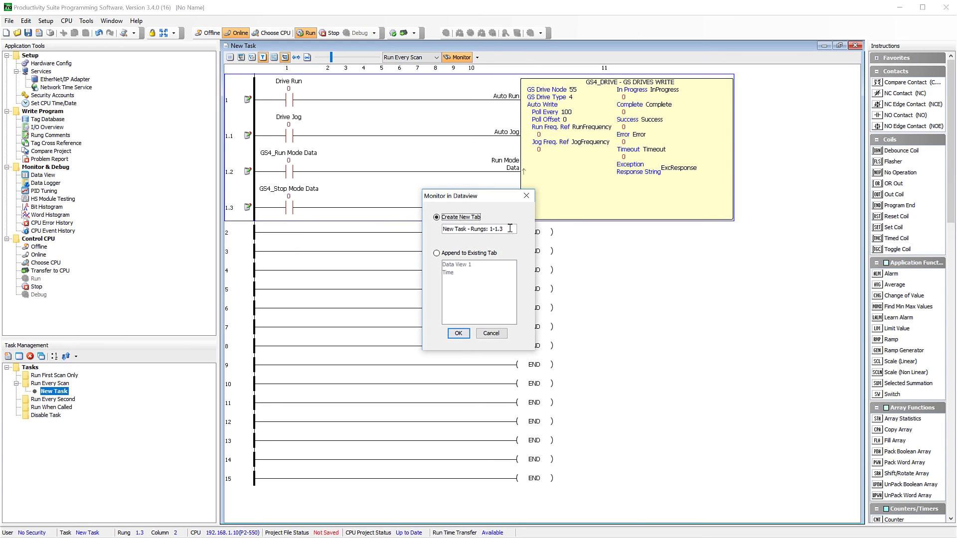
key(Tab)
text(GS4_Drive)
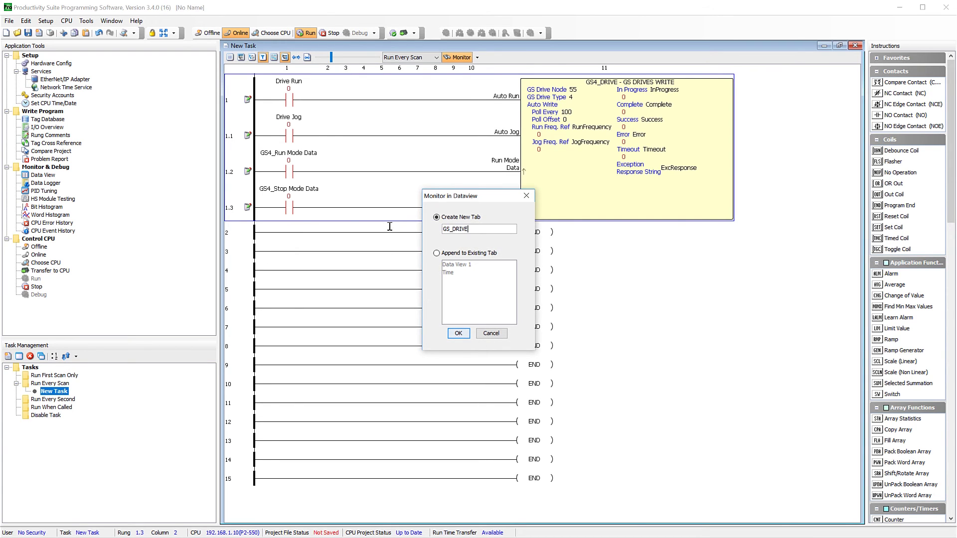
click(458, 335)
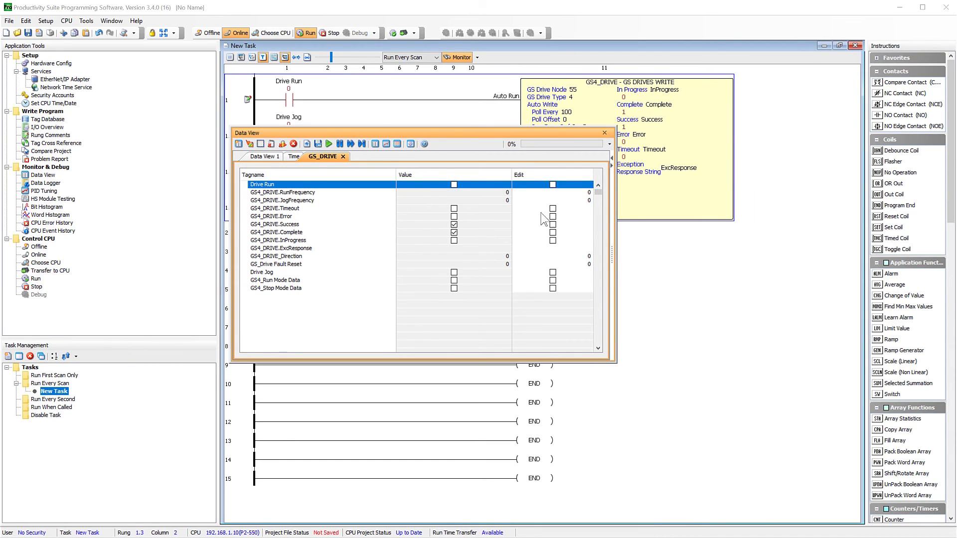
- Write Drive Run on and a RunFrequency of 1500 to the CPU
click(552, 185)
click(250, 144)
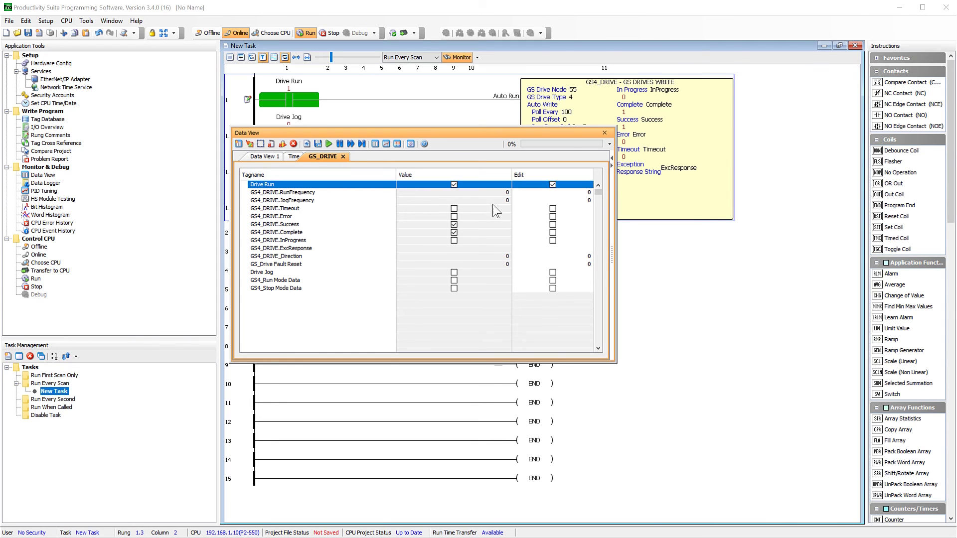
click(553, 192)
text(1500)
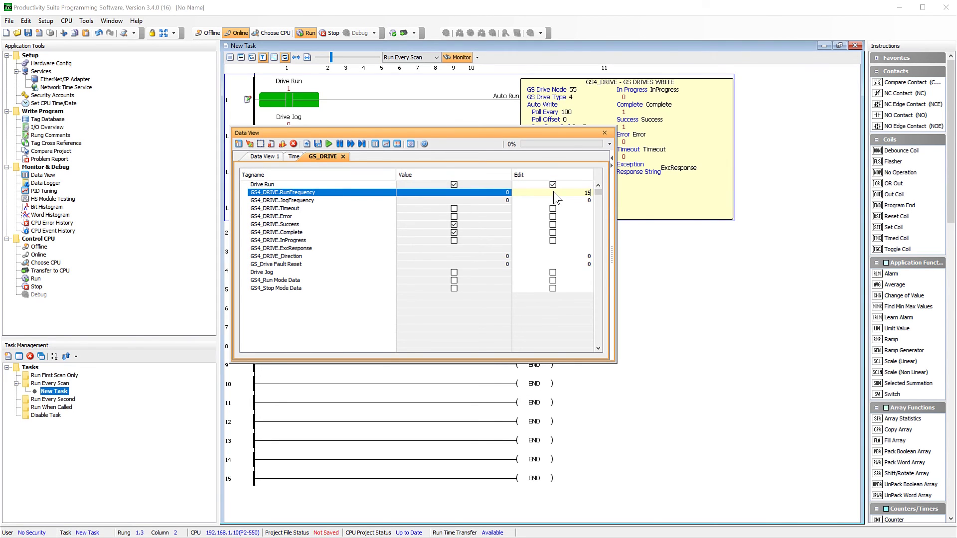
click(251, 145)
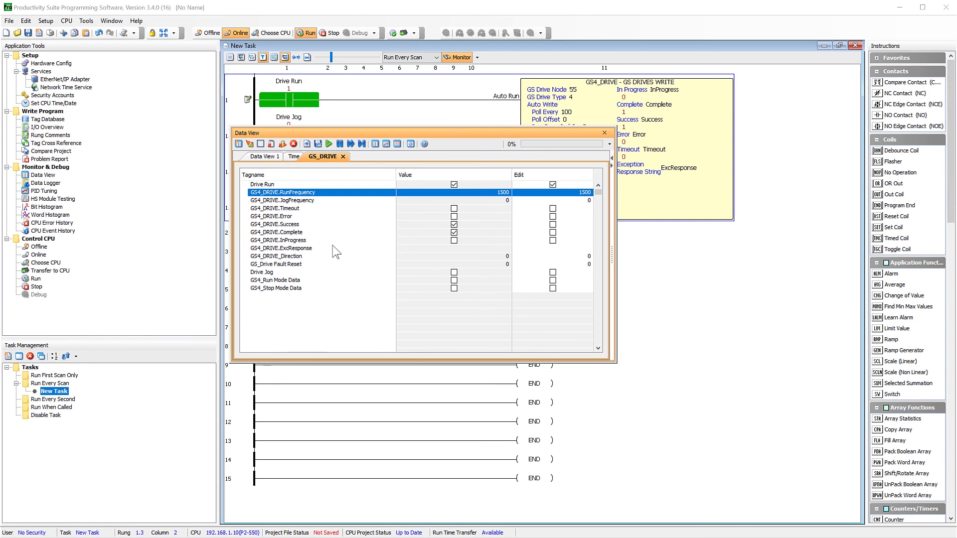
click(543, 233)
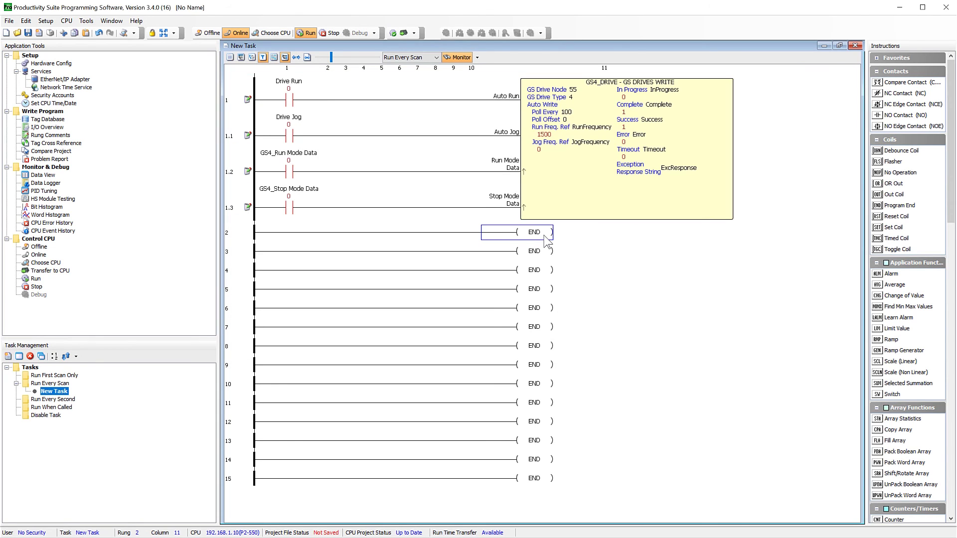
- Insert a GS Drives Read (GSR) instruction on rung 2
text(GSR)
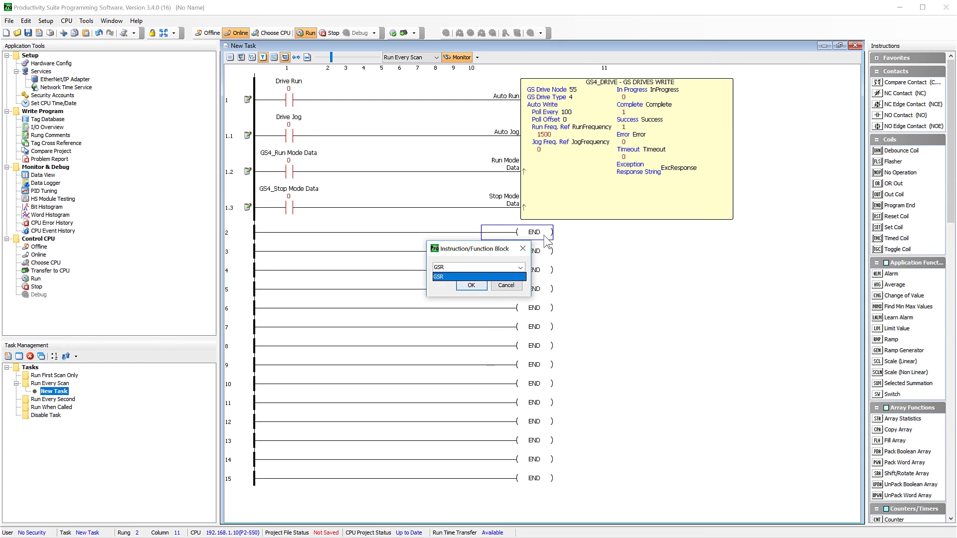
key(Return)
key(Return)
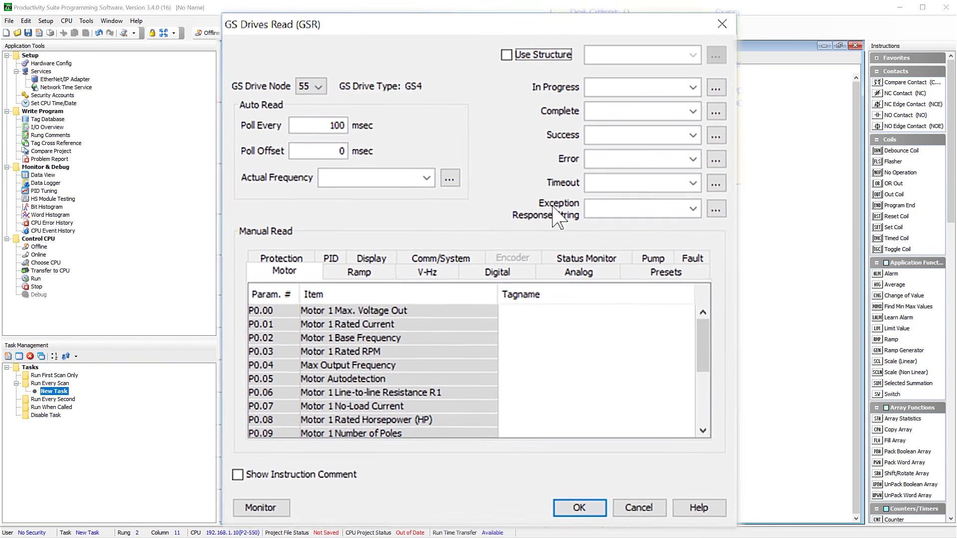